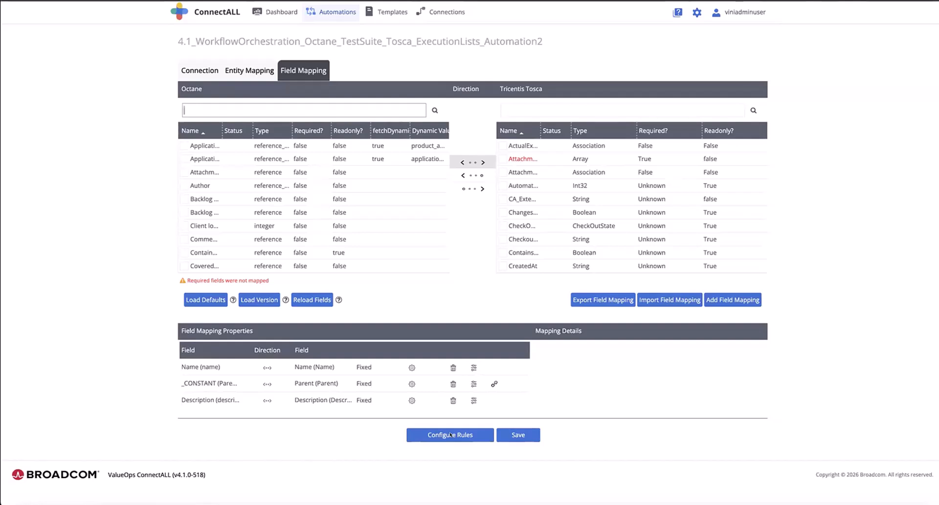
# Step: Open the rule configuration of the Octane test suite to Tosca execution list automation
pyautogui.click(450, 434)
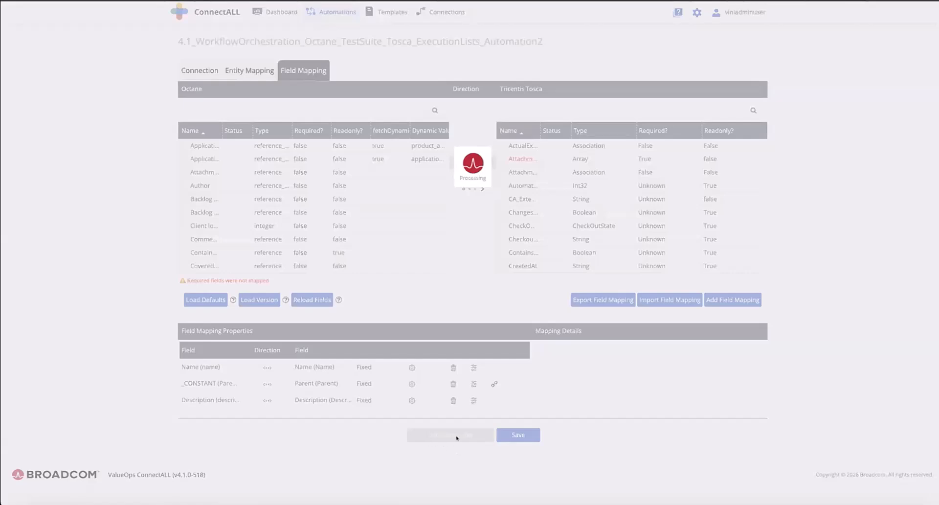
pyautogui.scroll(3, 506, 218)
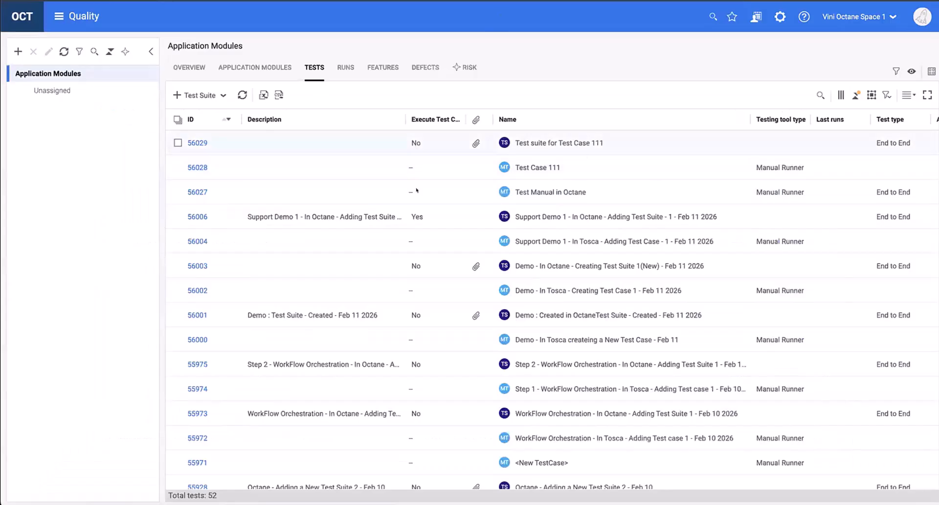
# Step: Switch to Octane, open the test suite for Test Case 111 and view the choices of its Execute Test Case field
pyautogui.click(196, 143)
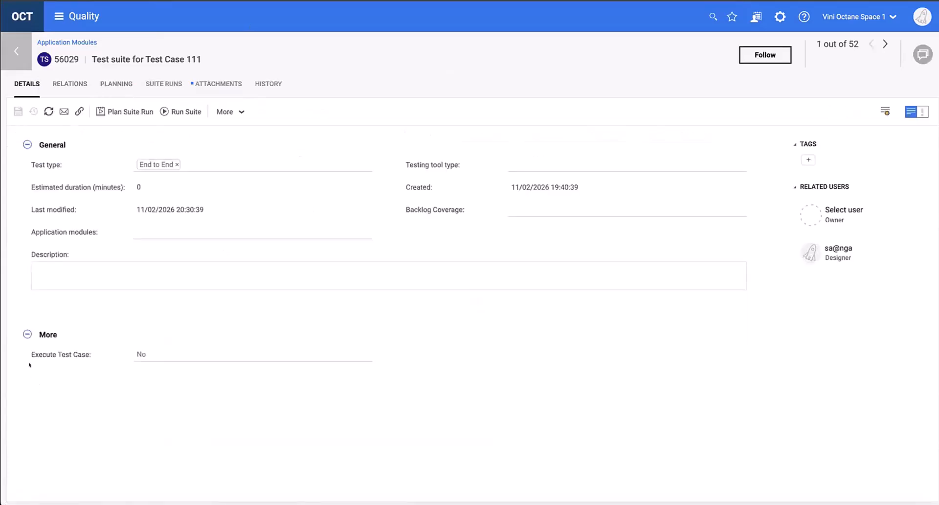
pyautogui.moveTo(24, 354); pyautogui.dragTo(93, 355)
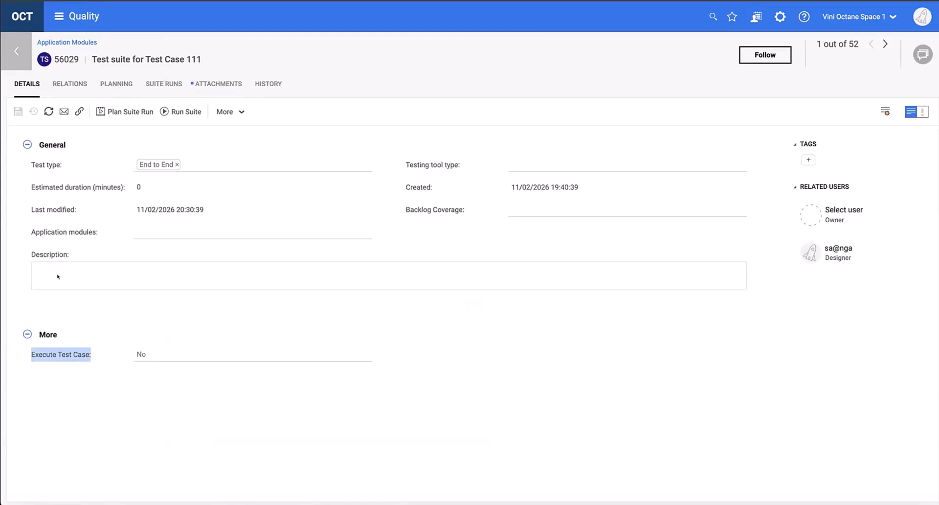
pyautogui.click(90, 373)
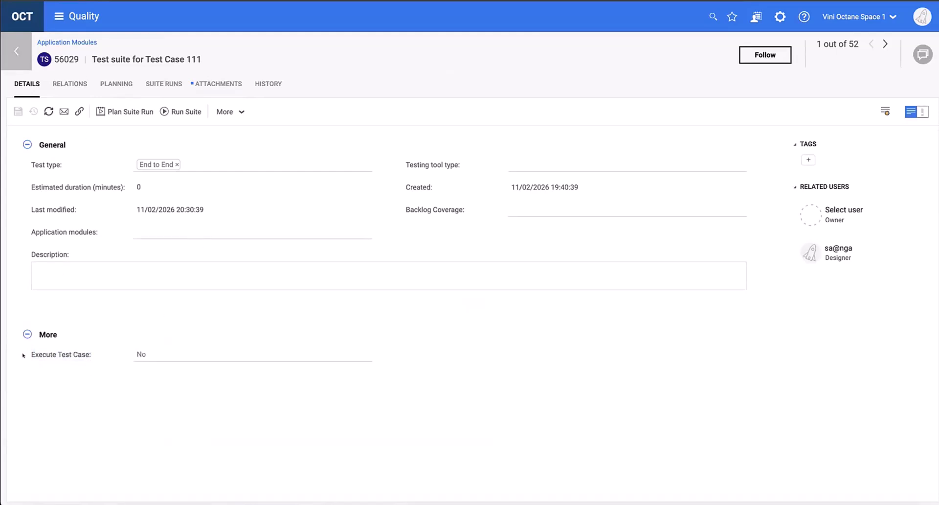
pyautogui.moveTo(31, 355); pyautogui.dragTo(91, 355)
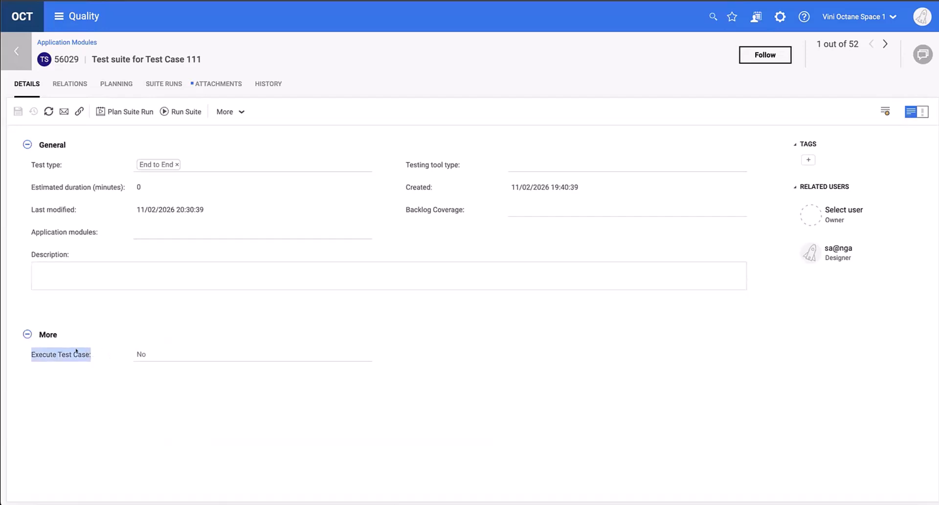
pyautogui.click(37, 356)
pyautogui.click(146, 353)
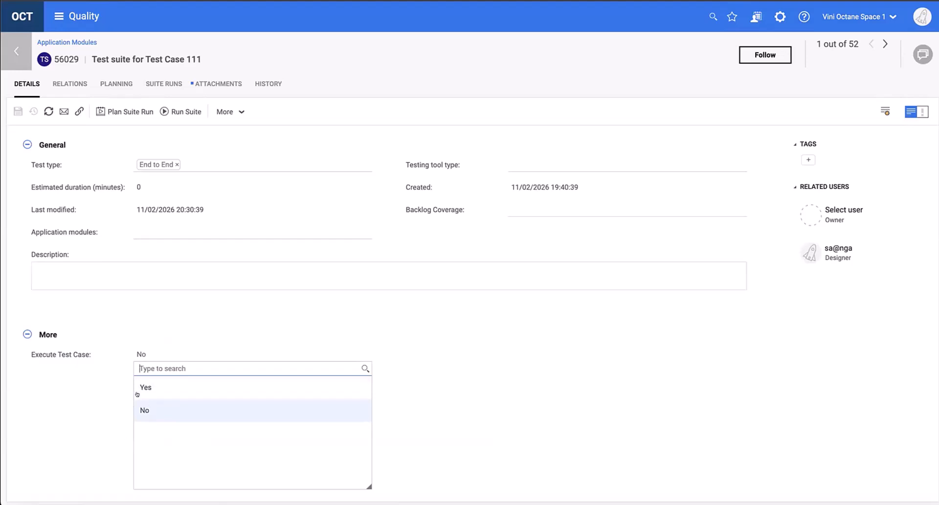
pyautogui.click(91, 427)
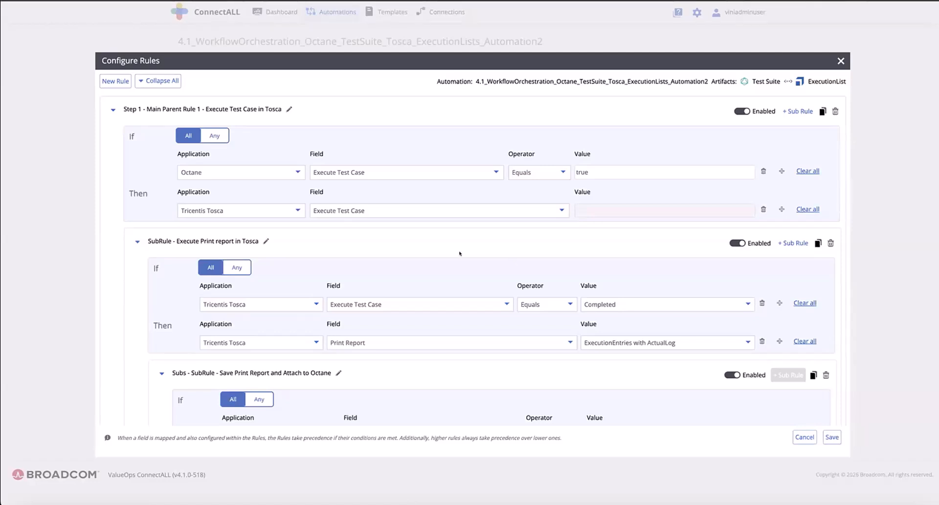
# Step: Back in the ConnectALL rules, view the status values available for the Execute Test Case condition of the print report sub-rule
pyautogui.scroll(-1, 459, 253)
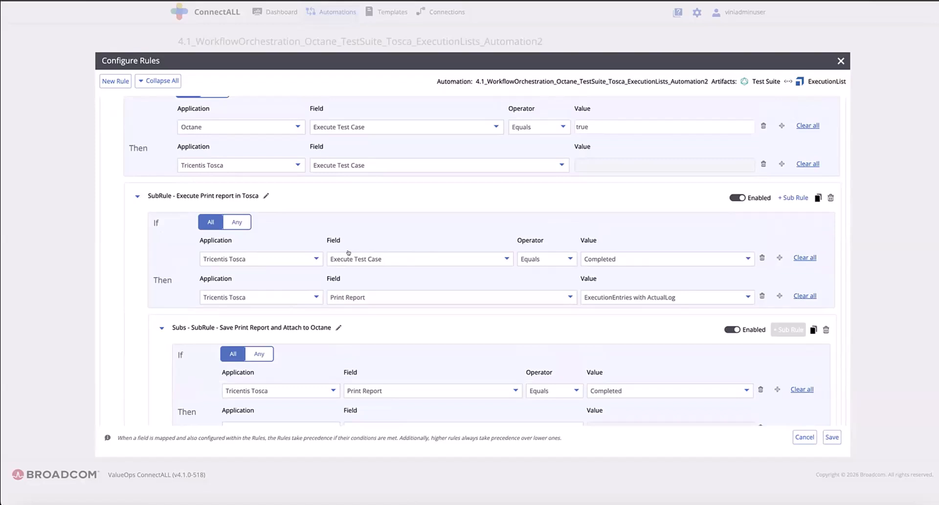
pyautogui.click(619, 255)
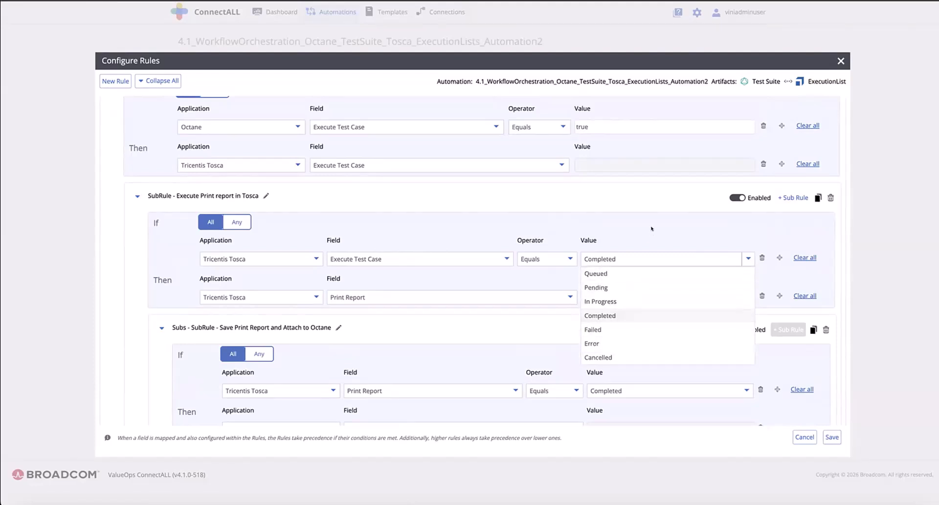
pyautogui.click(610, 256)
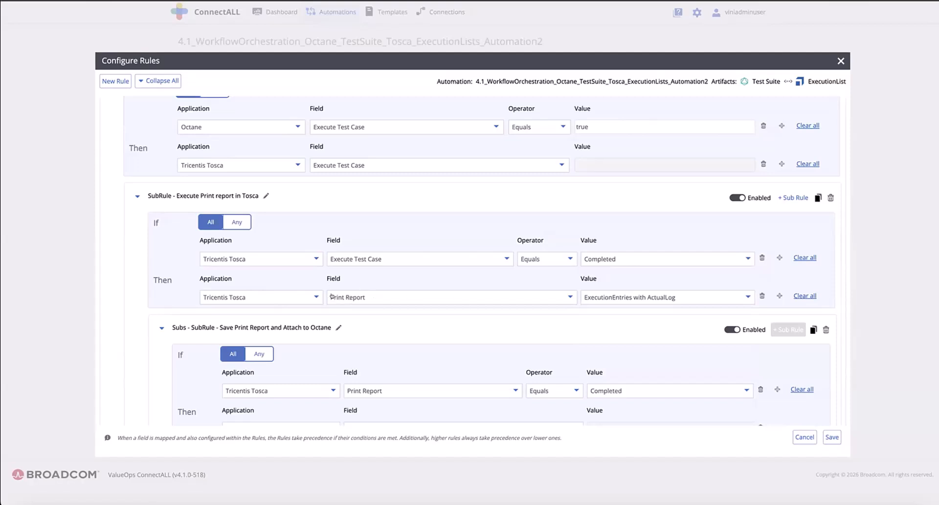
# Step: Clear the Print Report value in the print report sub-rule's action and choose ExecutionEntries with ActualLog again
pyautogui.click(653, 296)
pyautogui.click(743, 296)
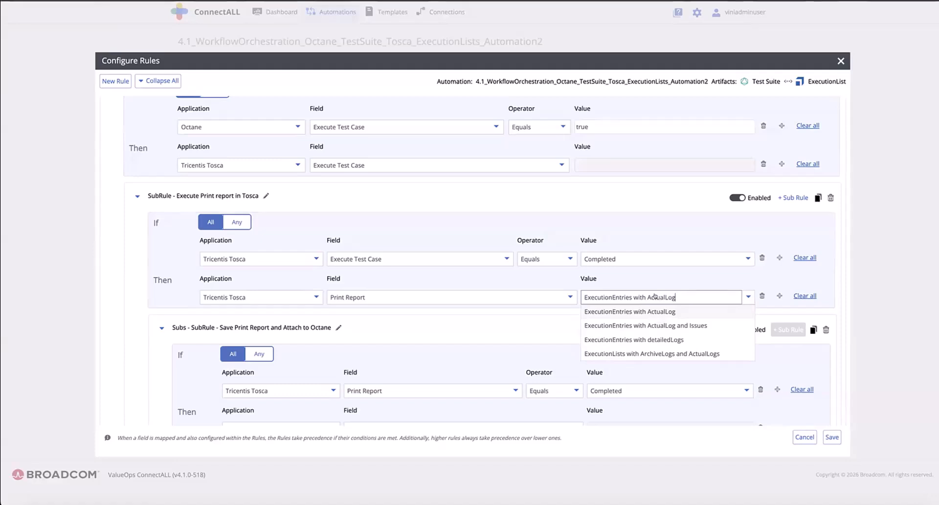
pyautogui.moveTo(669, 297); pyautogui.dragTo(575, 296)
pyautogui.press('BackSpace')
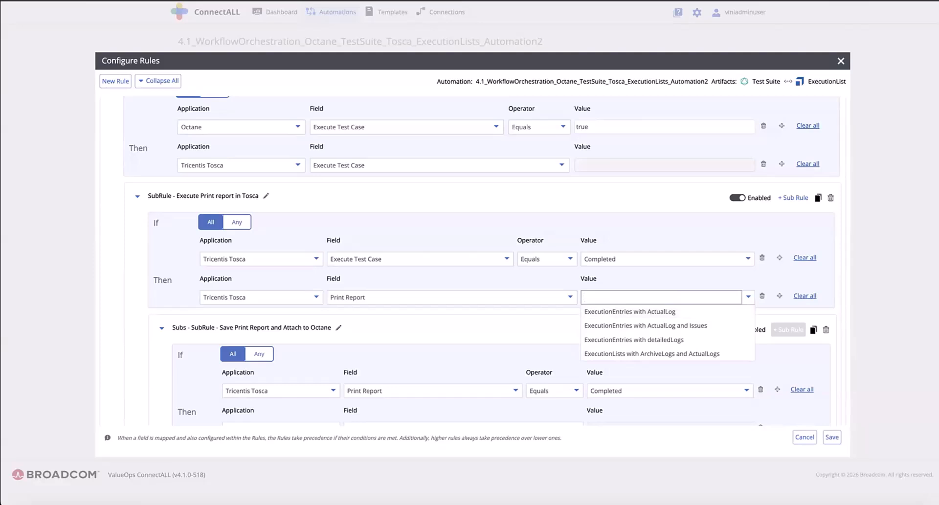
pyautogui.write('aaaa')
pyautogui.moveTo(602, 297); pyautogui.dragTo(571, 297)
pyautogui.click(609, 311)
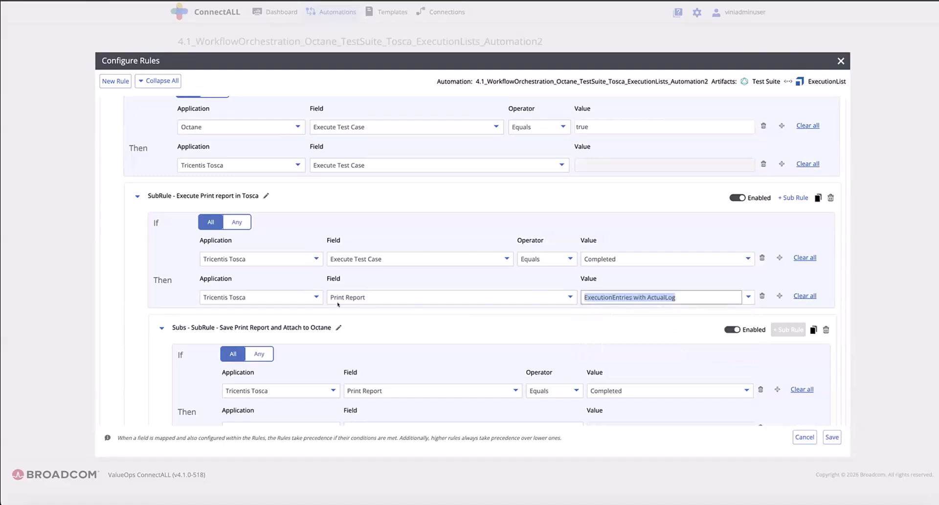
# Step: Review the conditions and actions of the parent rule, the print report sub-rule and the nested sub-rule that attaches the report to Octane
pyautogui.scroll(-1, 338, 304)
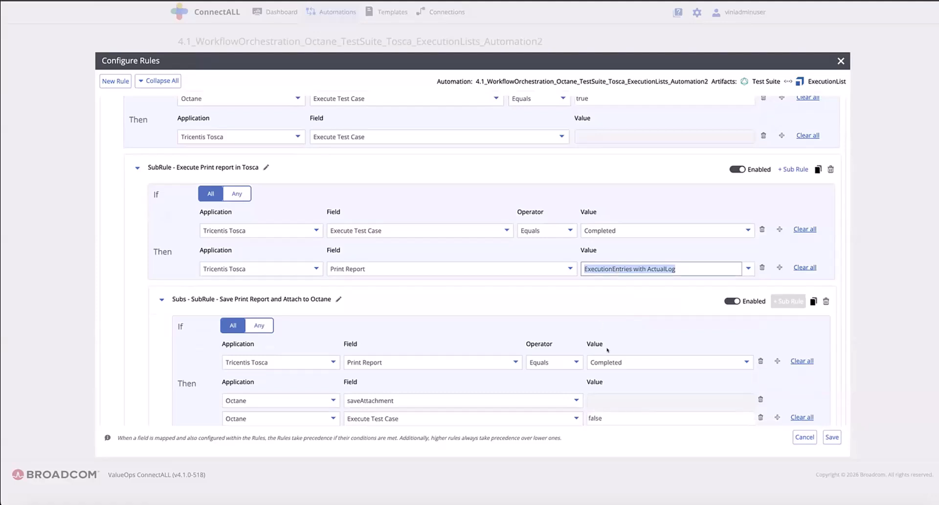
pyautogui.scroll(-1, 617, 357)
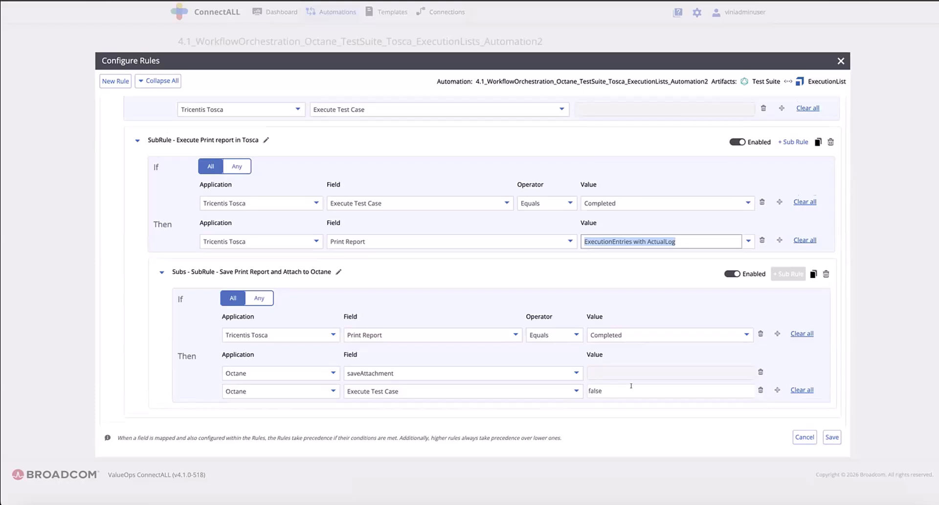
pyautogui.scroll(-1, 631, 385)
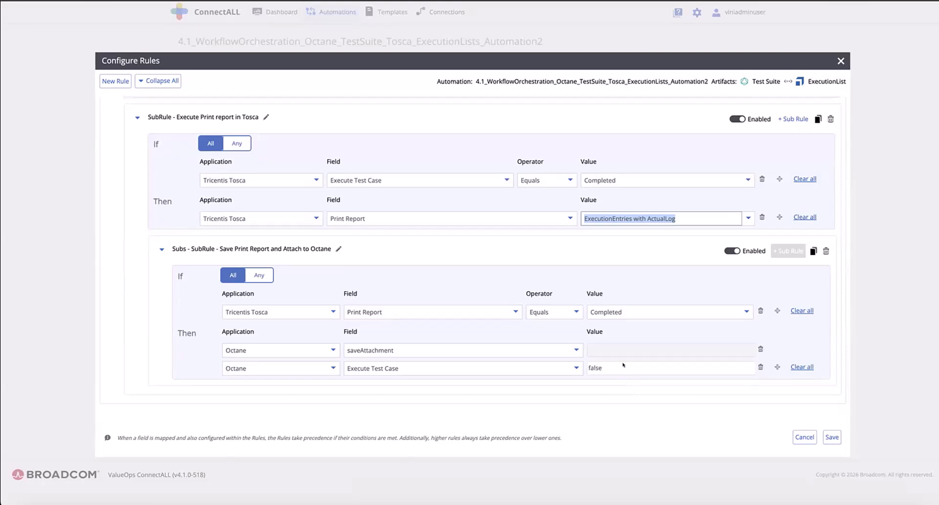
pyautogui.scroll(5, 624, 364)
pyautogui.scroll(-1, 602, 303)
pyautogui.scroll(1, 602, 300)
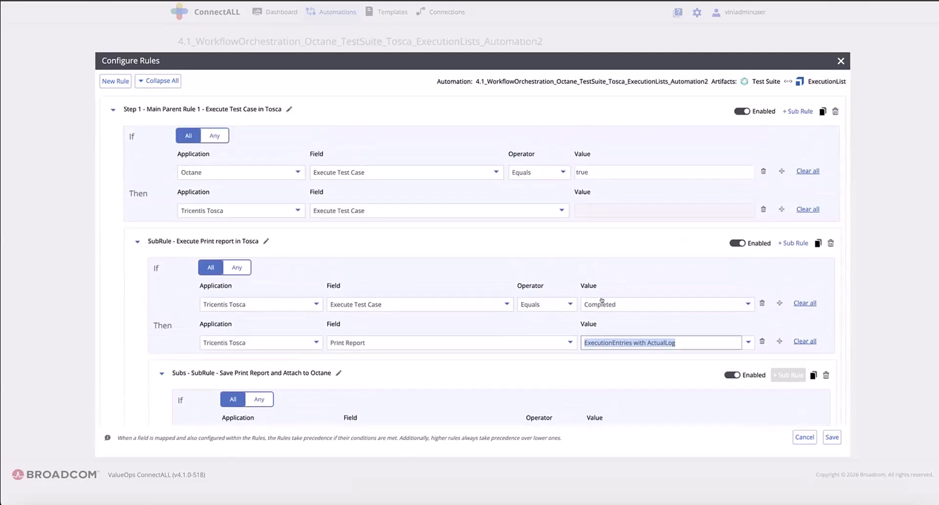
pyautogui.scroll(-5, 617, 321)
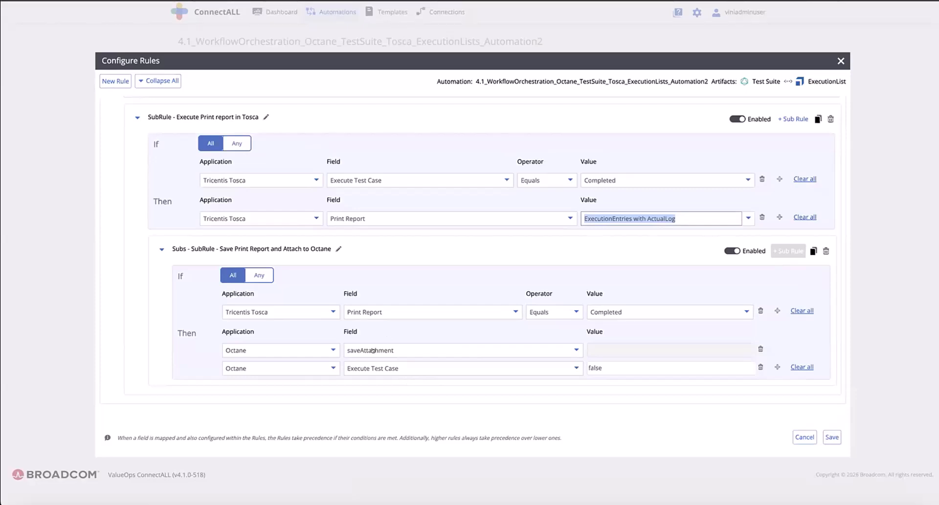
pyautogui.scroll(1, 441, 331)
pyautogui.scroll(-1, 441, 331)
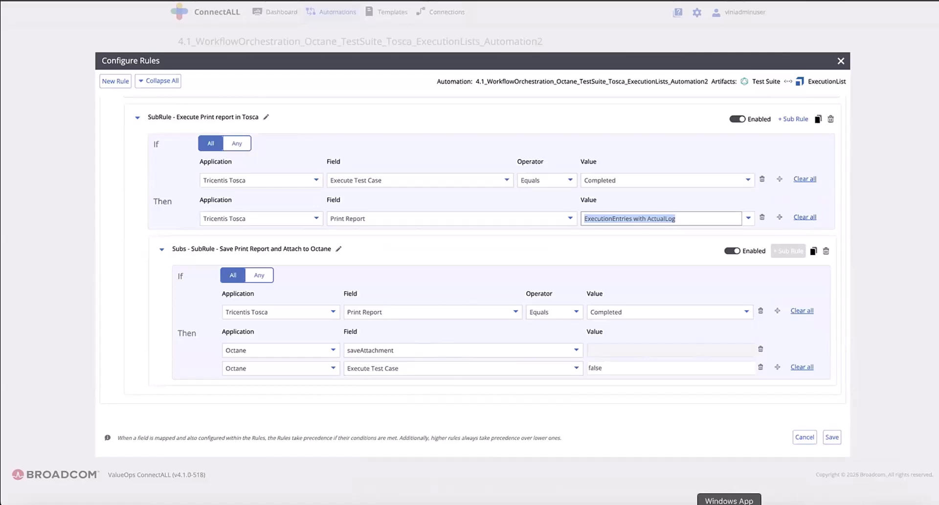
# Step: Switch to Tosca Commander in the remote session and retry opening the locked workspace
pyautogui.click(729, 504)
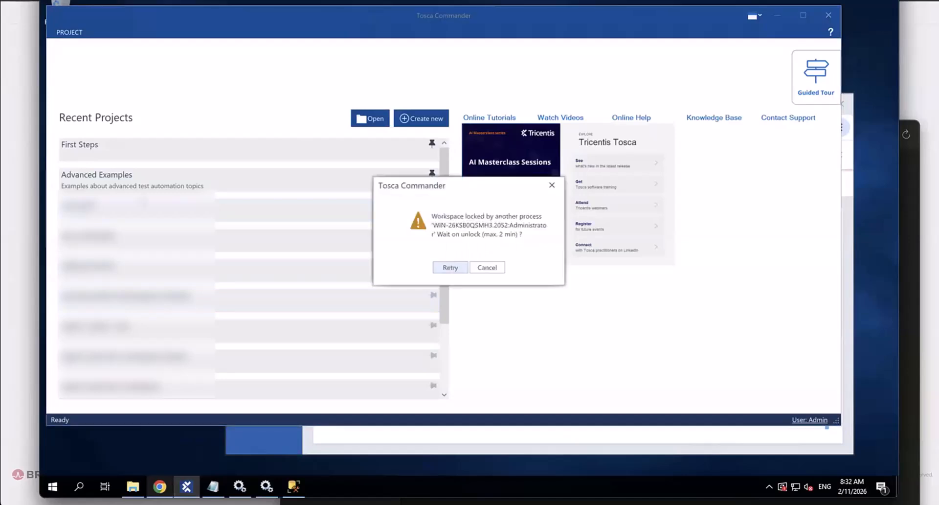
pyautogui.click(446, 267)
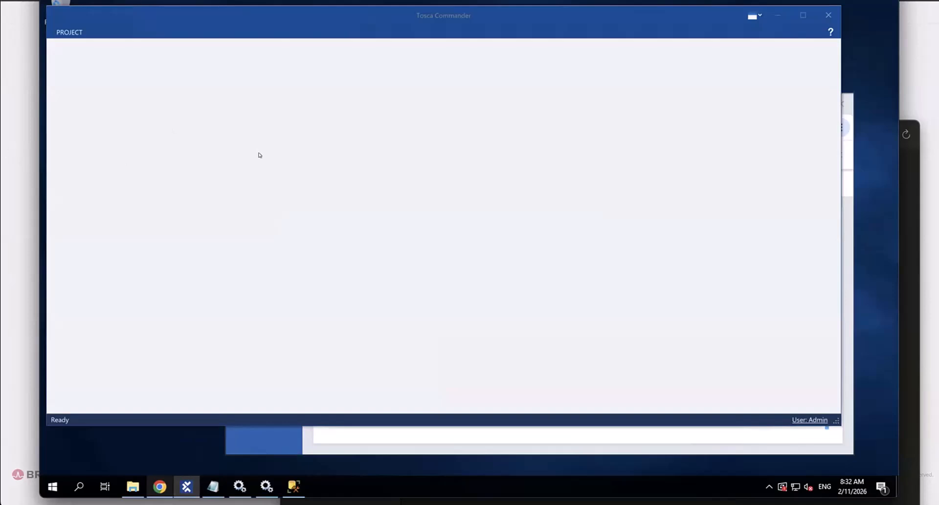
# Step: Return to Octane, view the report attachments of the test suite for Test Case 111 and go back to its details
pyautogui.click(30, 148)
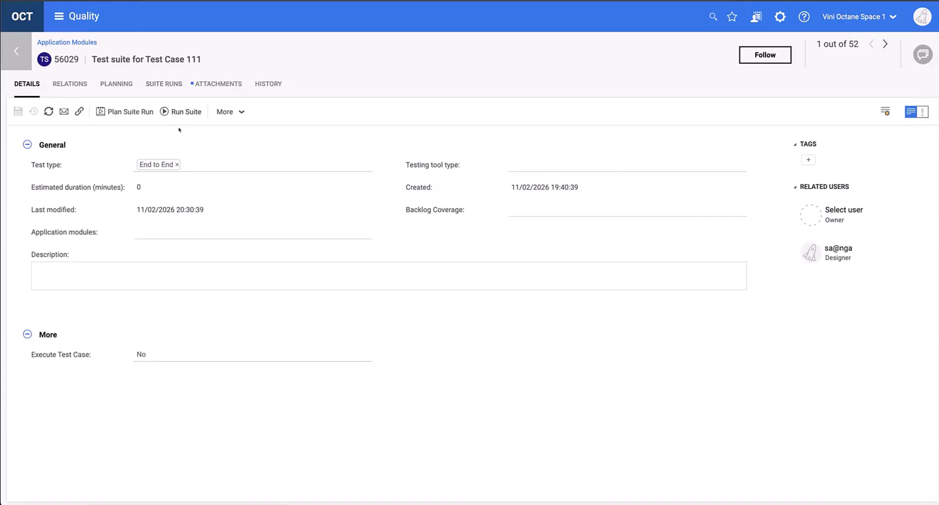
pyautogui.click(203, 86)
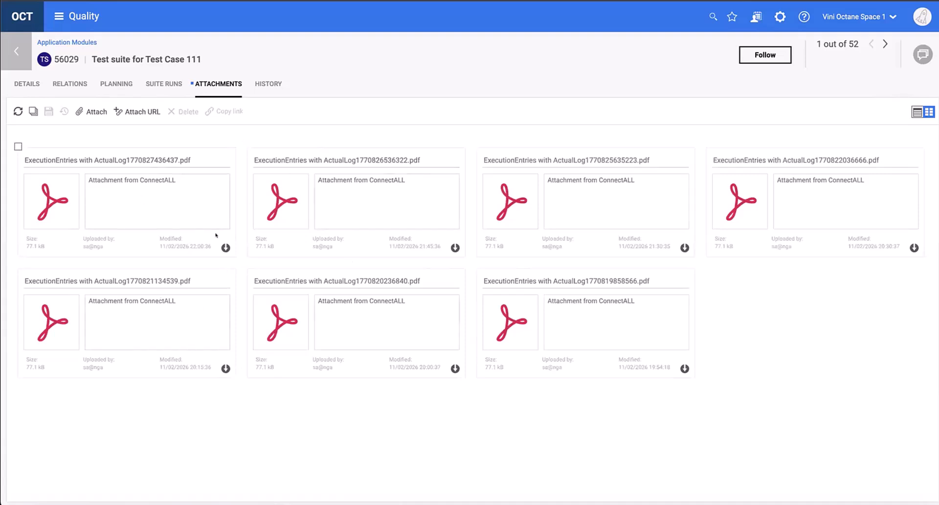
pyautogui.click(27, 83)
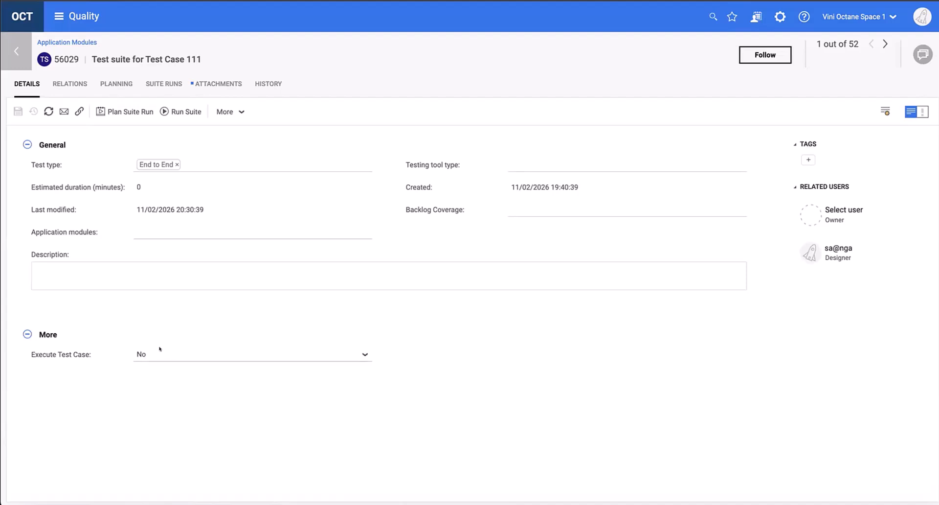
# Step: Switch to Tosca Commander, log in to the workspace and expand the ExecutionLists folder in the Execution section
pyautogui.click(729, 504)
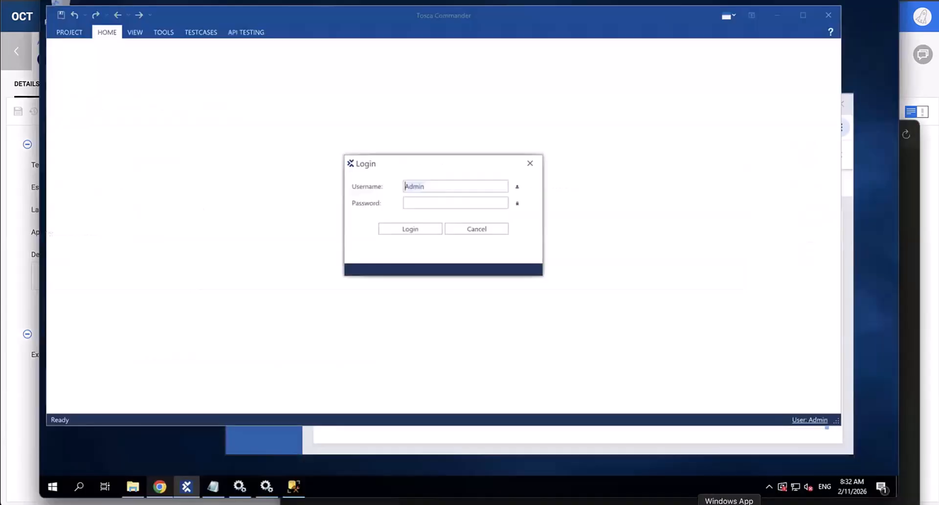
pyautogui.click(400, 228)
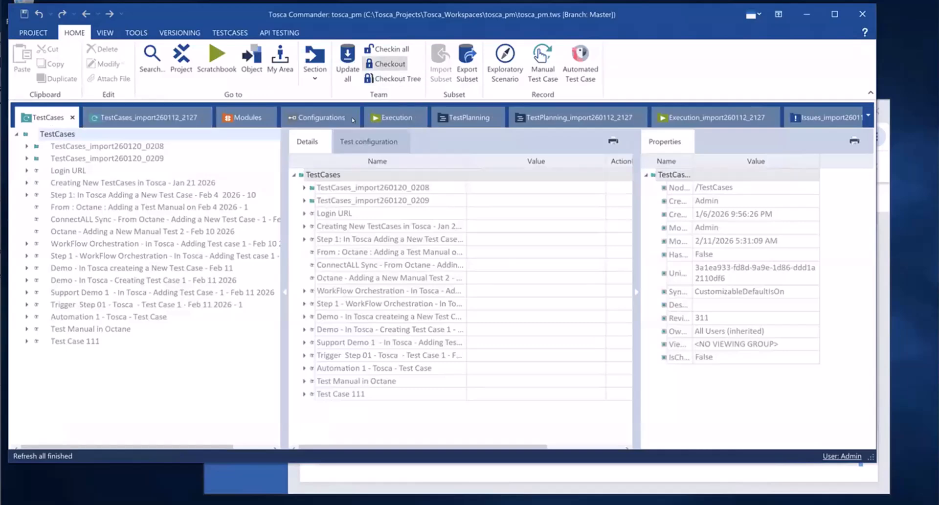
pyautogui.click(395, 118)
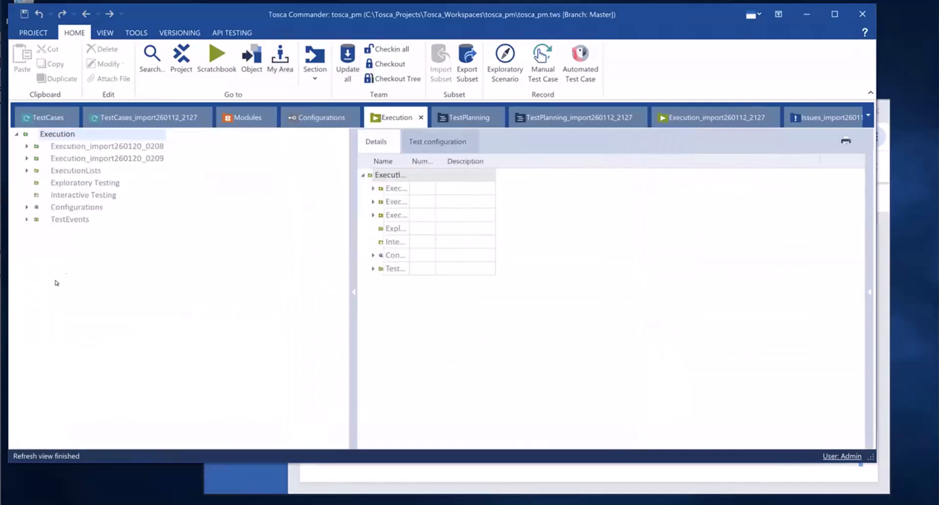
pyautogui.click(22, 170)
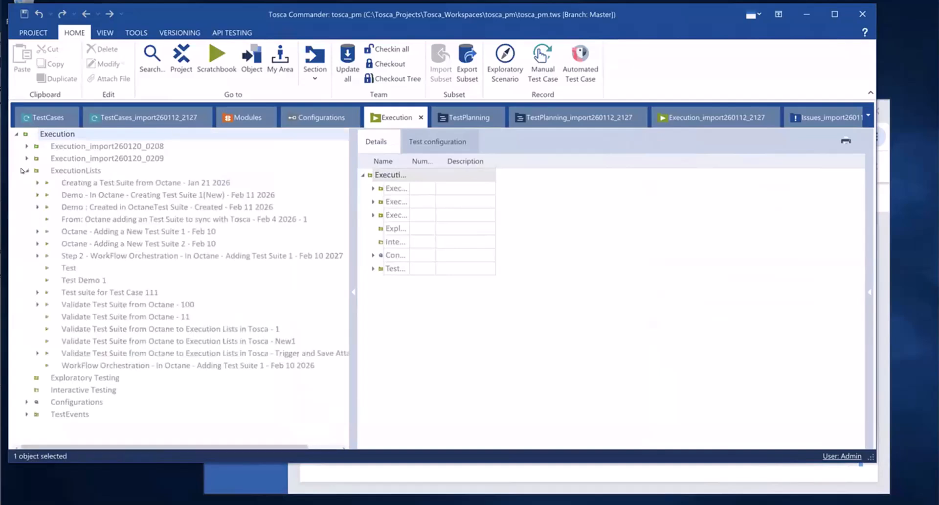
# Step: Show the Print Report options for the execution list "Test suite for Test Case 111"
pyautogui.click(126, 293)
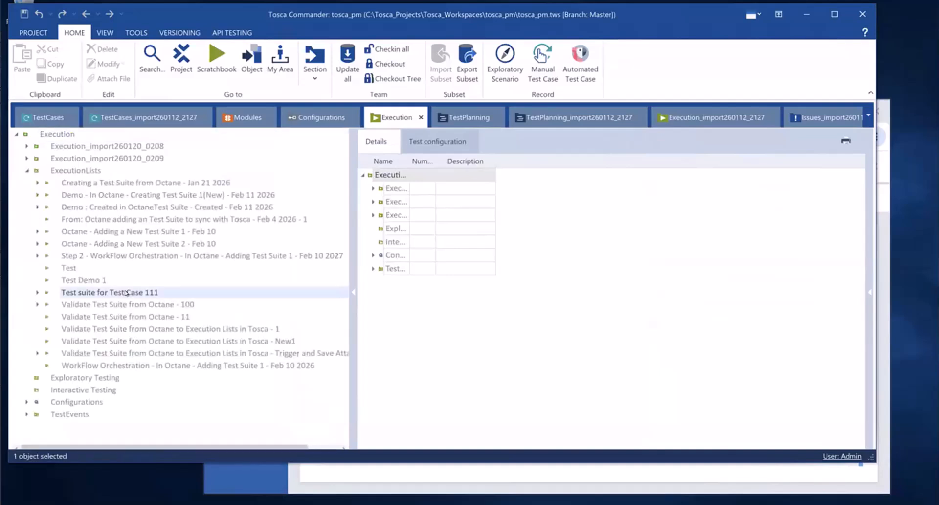
pyautogui.rightClick(128, 292)
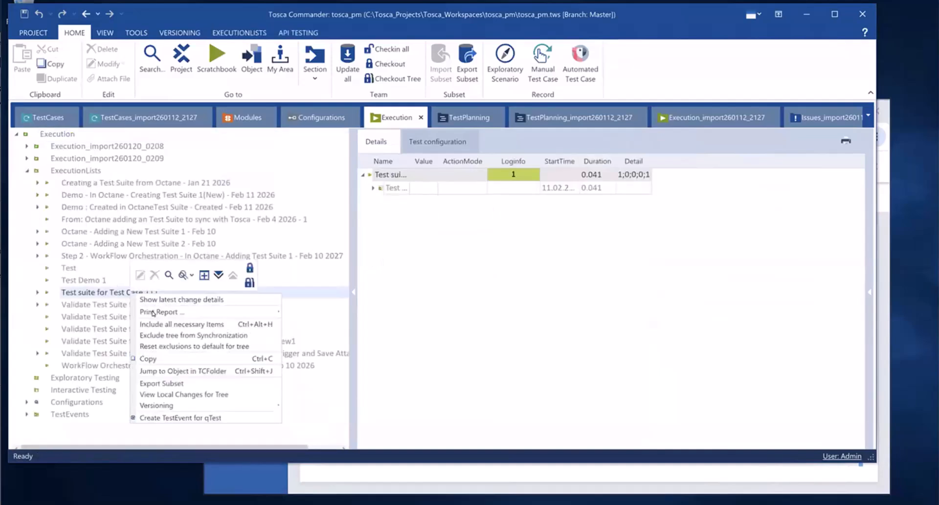
pyautogui.moveTo(154, 312)
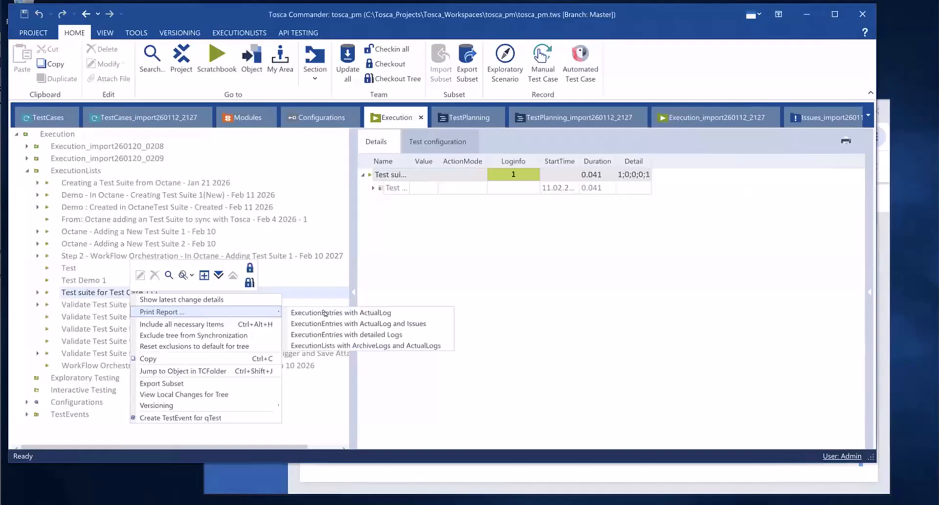
# Step: Expand the TestEvents folder and show the available actions for the "Test suite for Test Case 111" test event
pyautogui.click(27, 415)
pyautogui.scroll(-1, 152, 399)
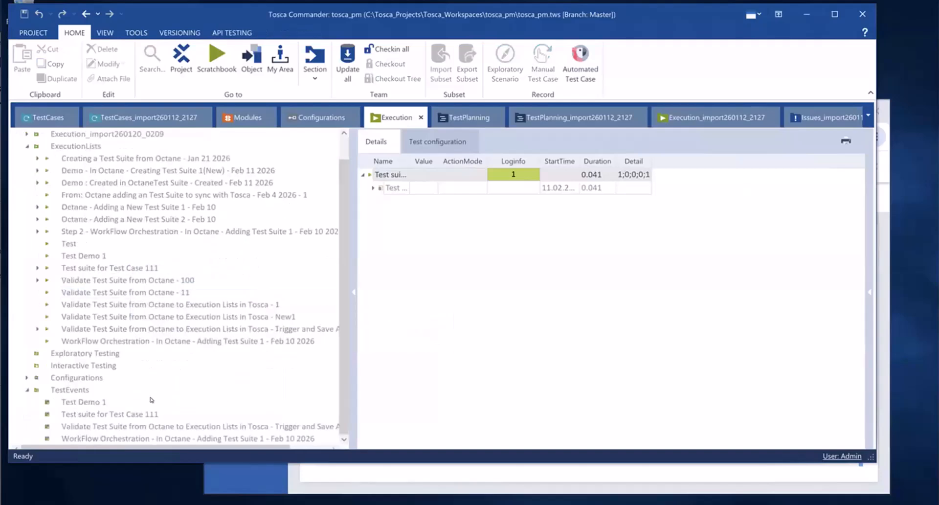
pyautogui.click(103, 415)
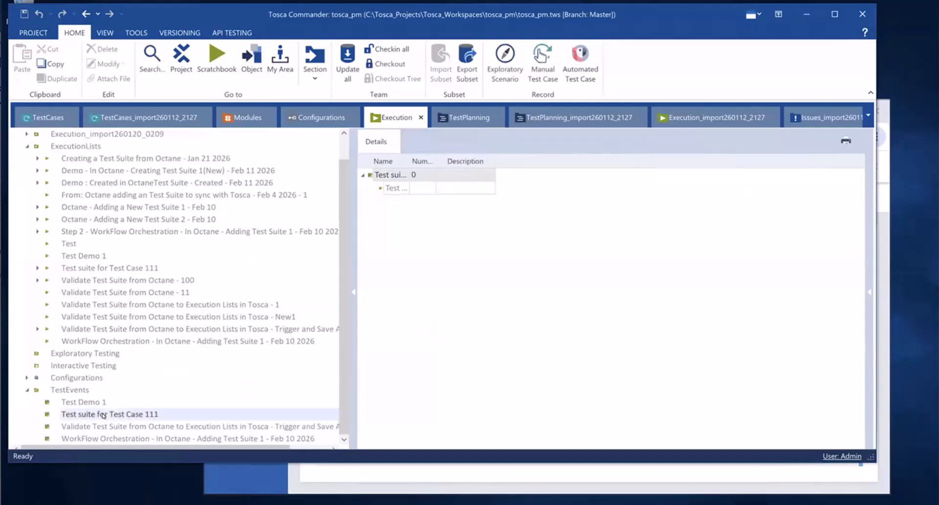
pyautogui.rightClick(103, 416)
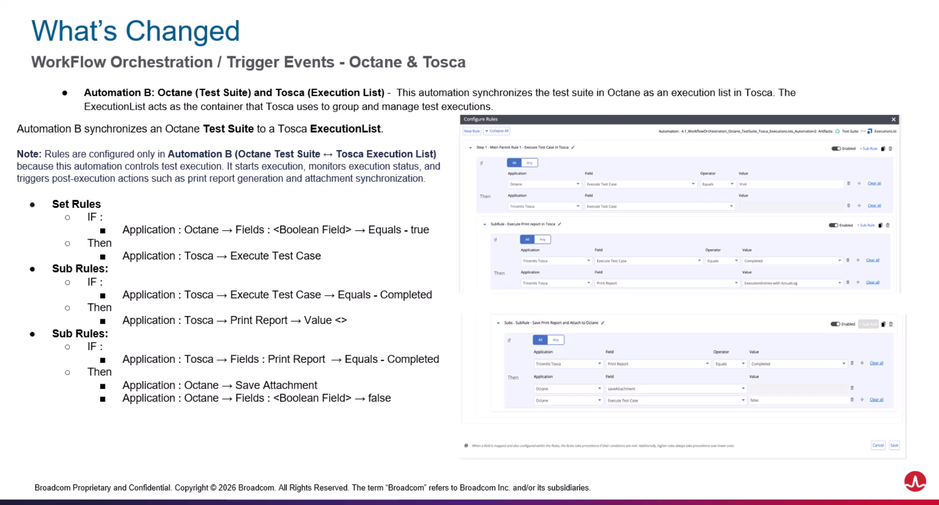
pyautogui.press('Right')
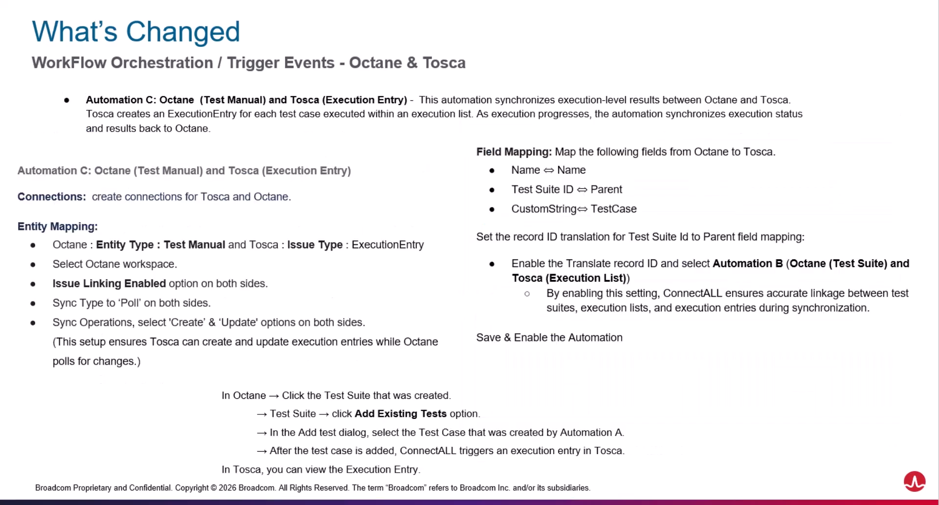